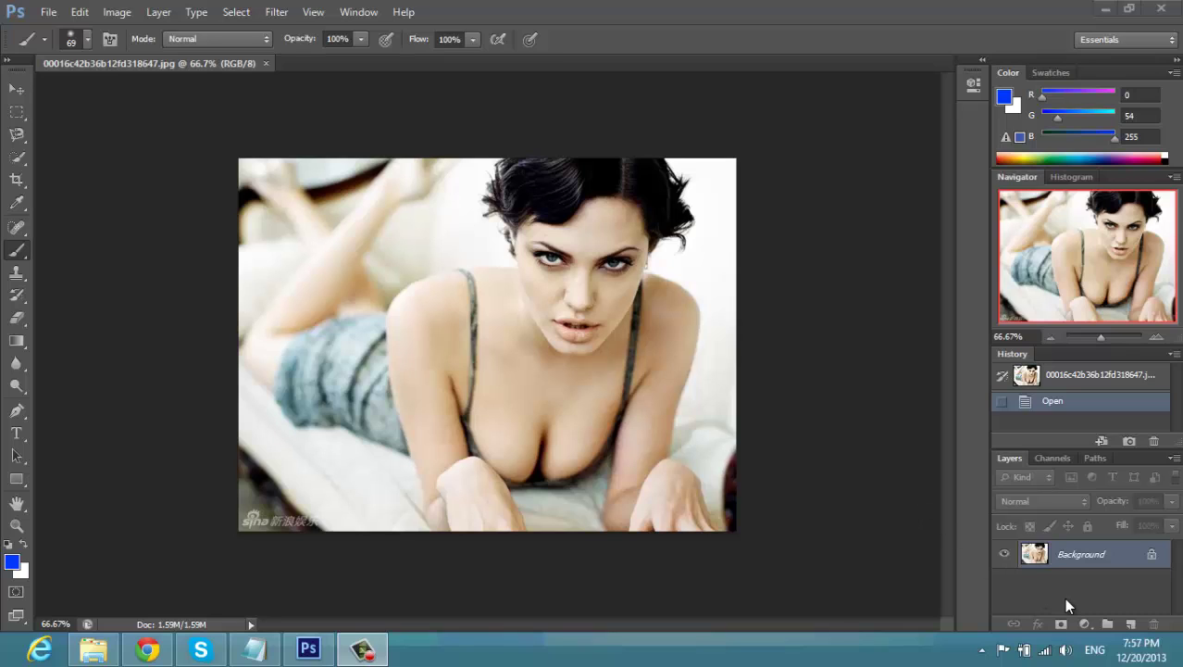
- Add a Hue/Saturation adjustment layer above the Background with Saturation set to -70
left_click(1091, 629)
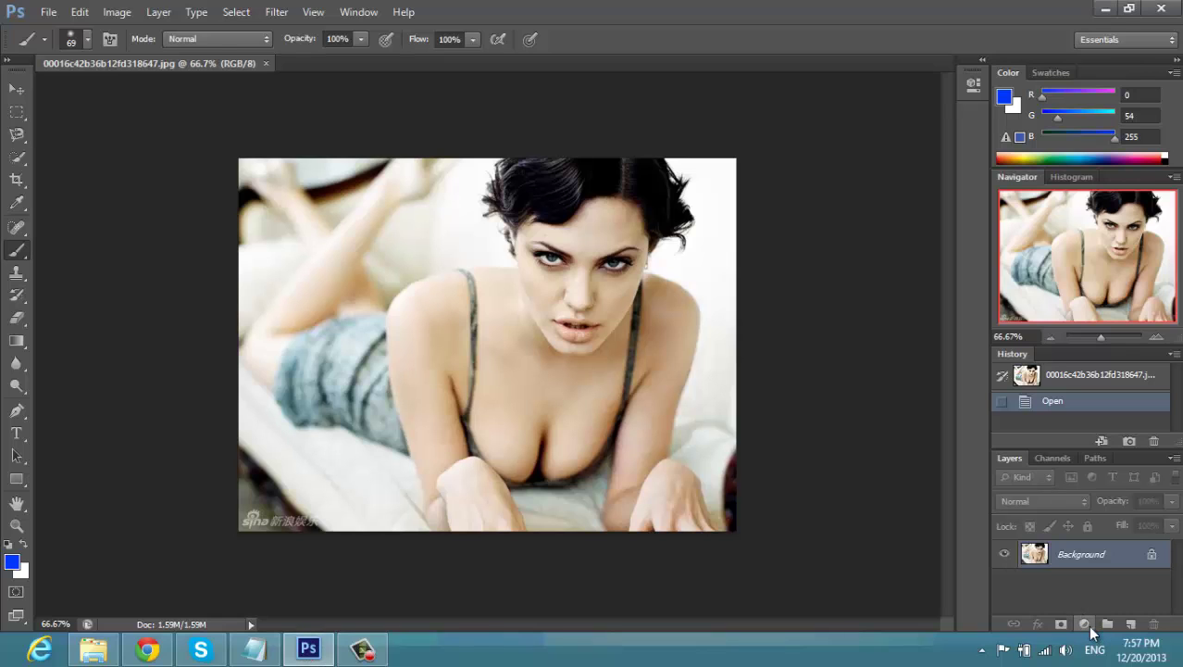
left_click(1088, 625)
left_click(1078, 414)
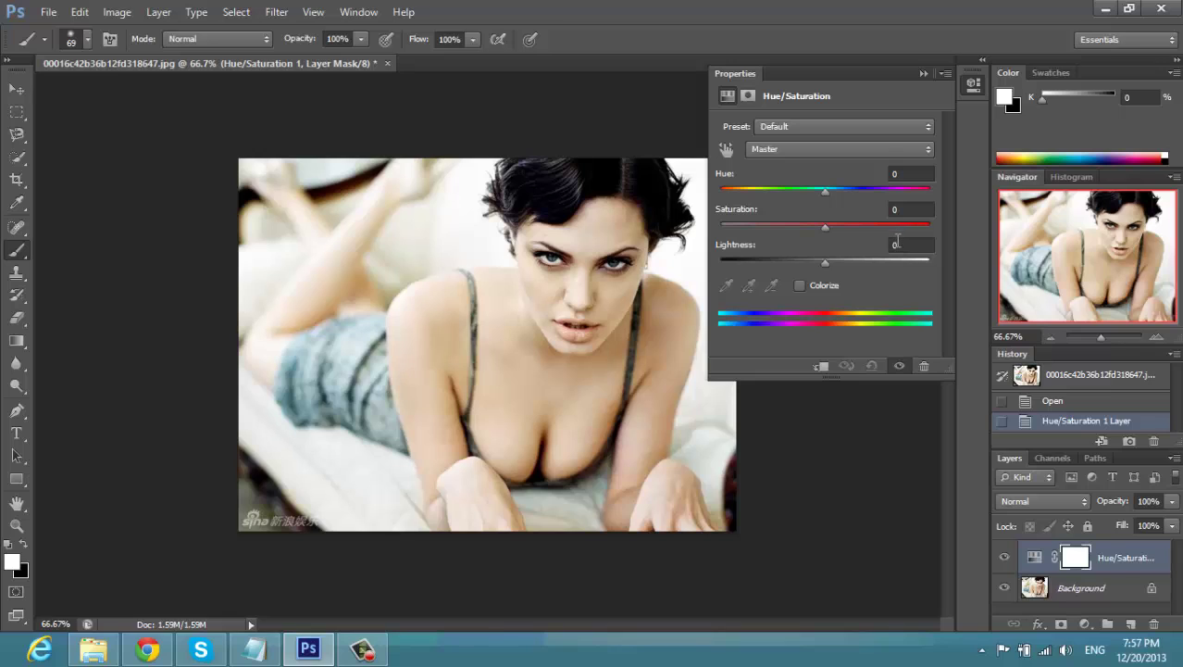
left_click(904, 209)
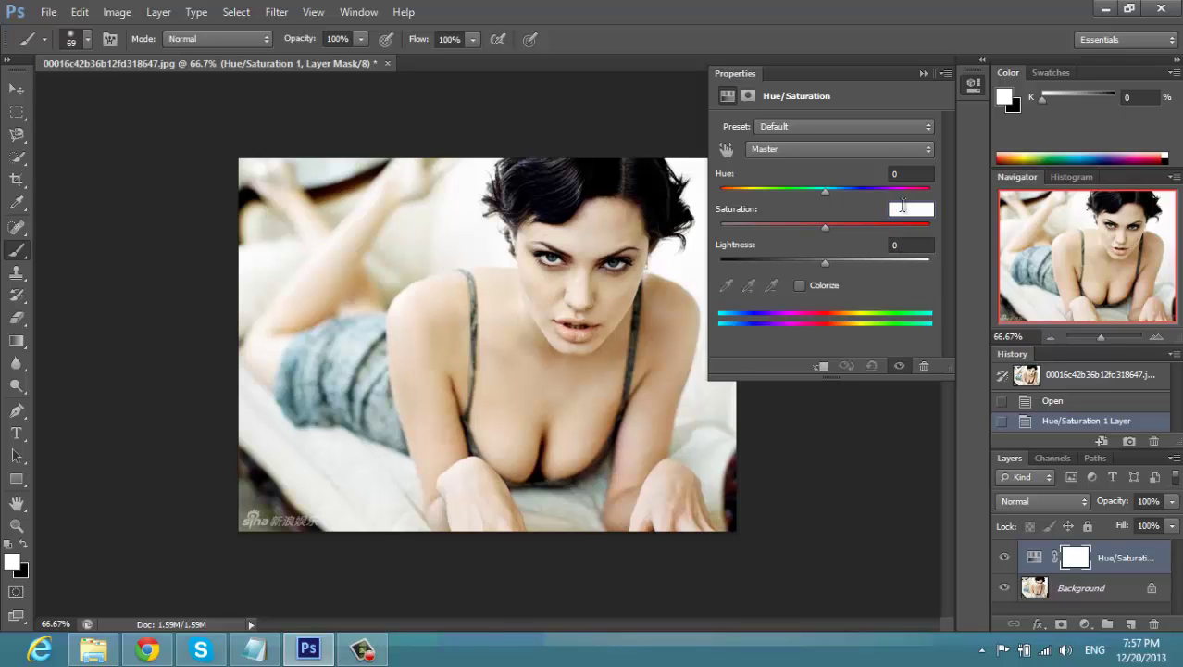
type("-70")
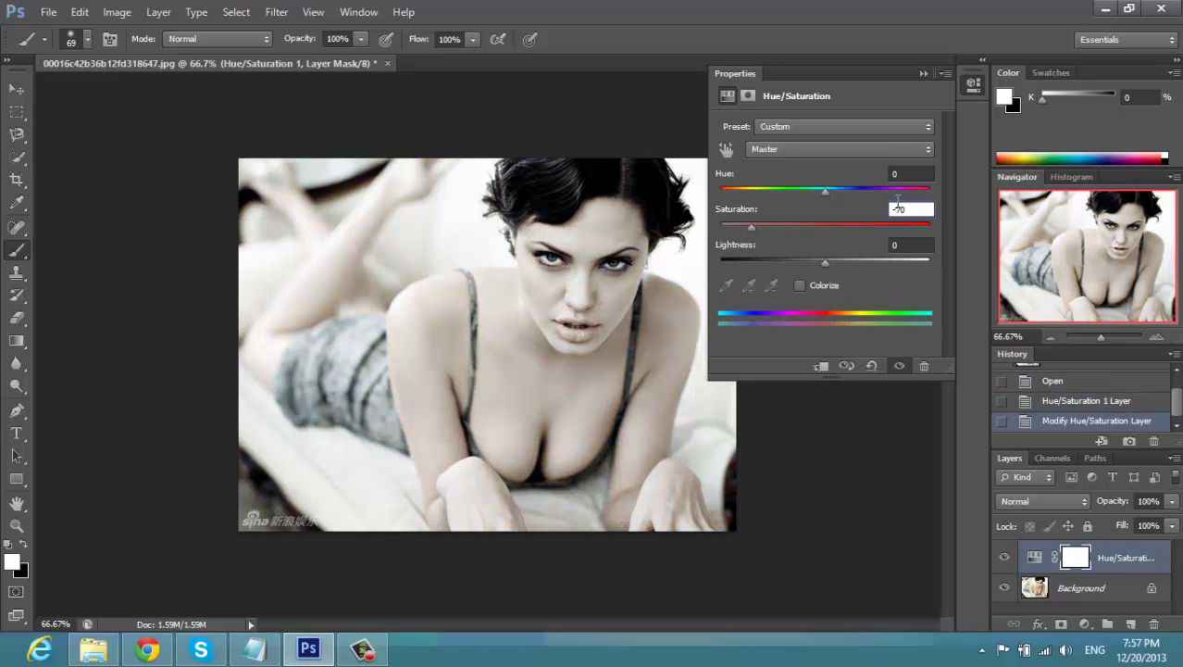
left_click(923, 73)
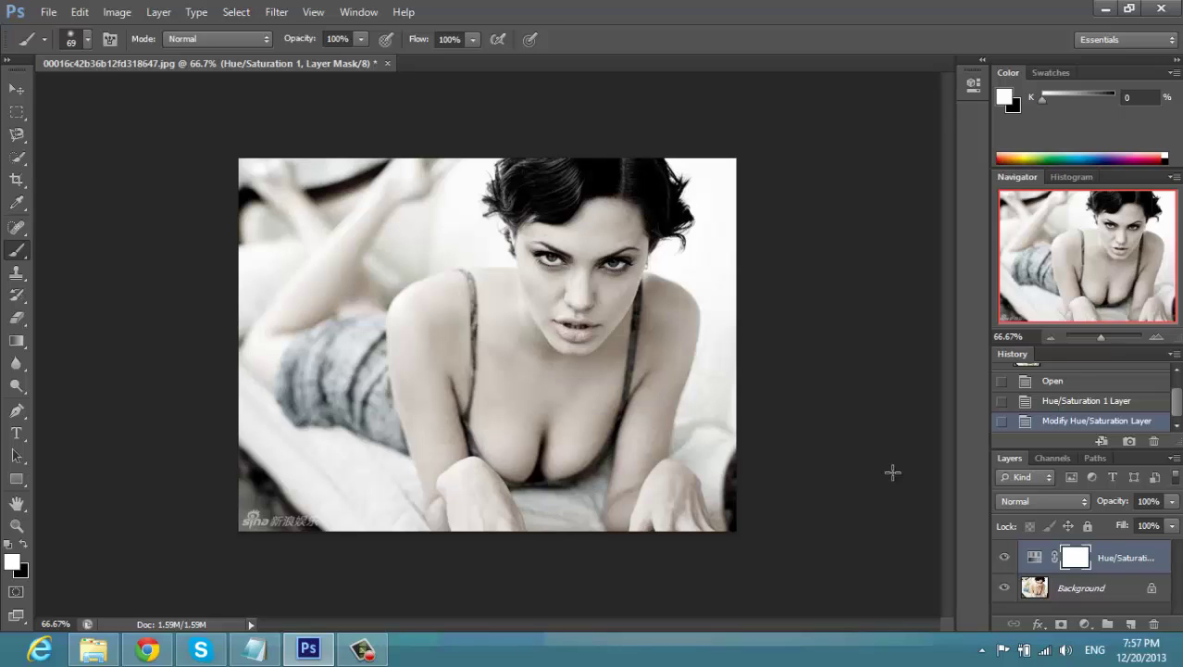
- Create a new empty layer, Layer 1, with its blend mode set to Soft Light
key("ctrl+shift+n")
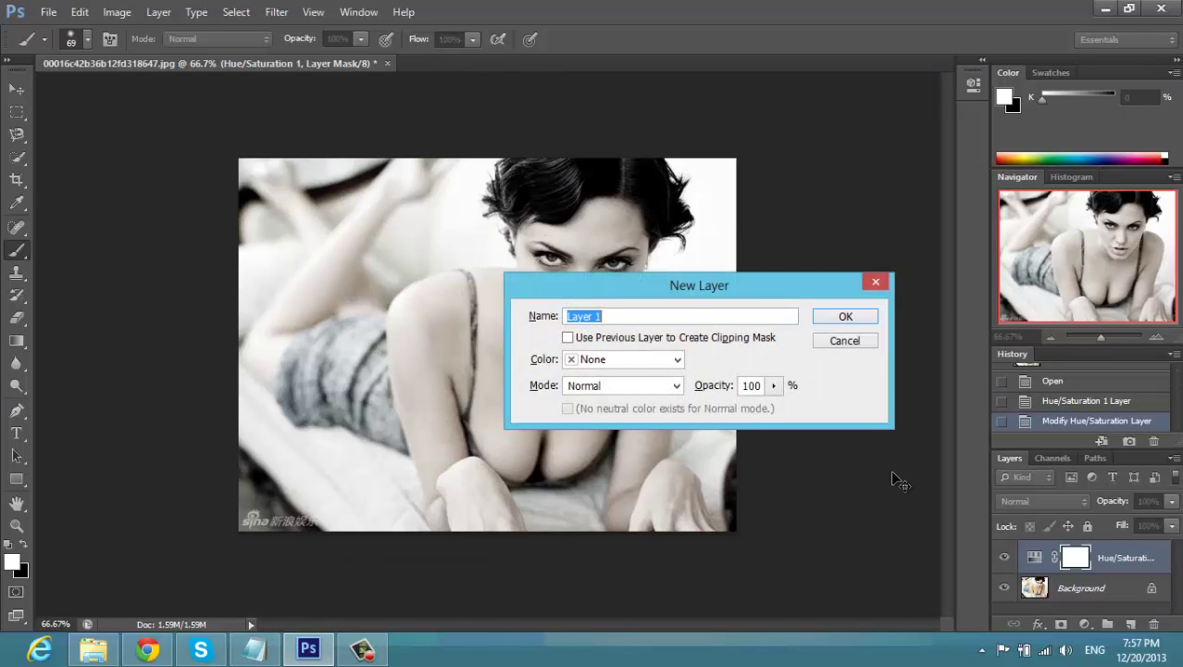
left_click(677, 386)
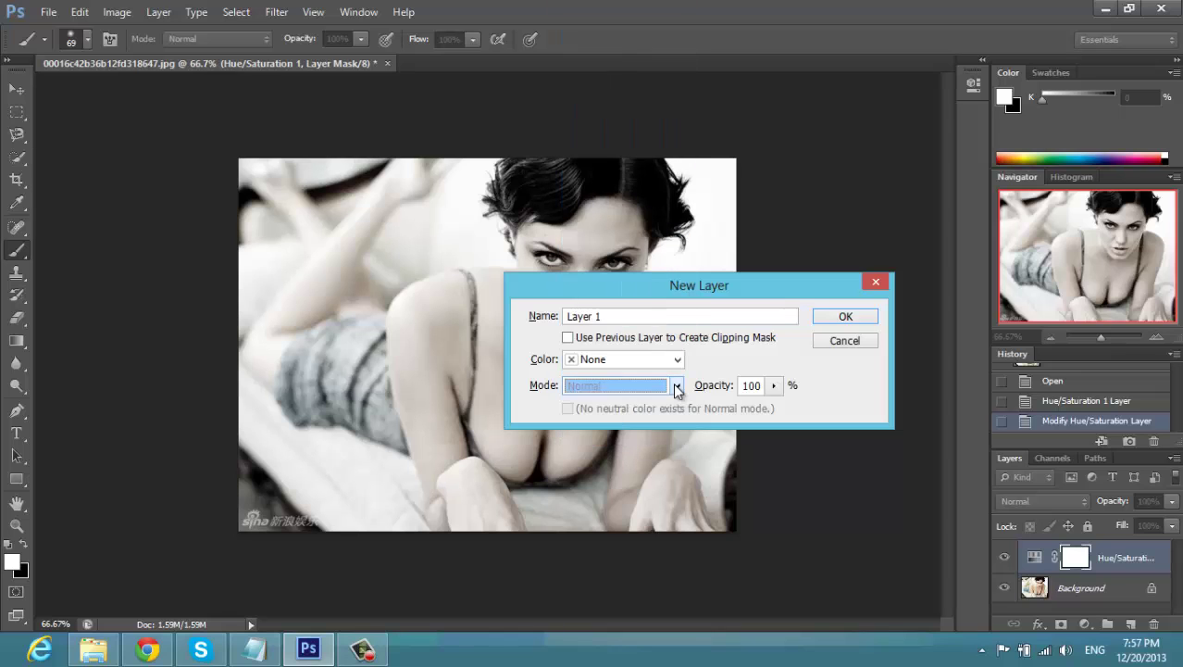
left_click(677, 386)
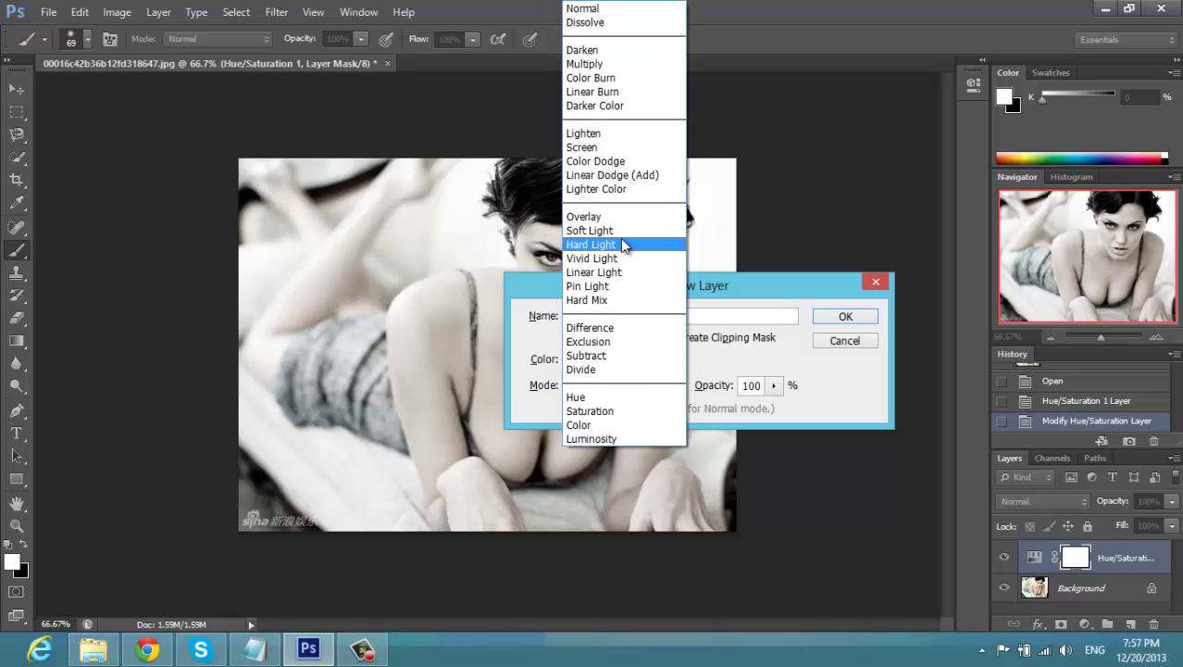
left_click(597, 230)
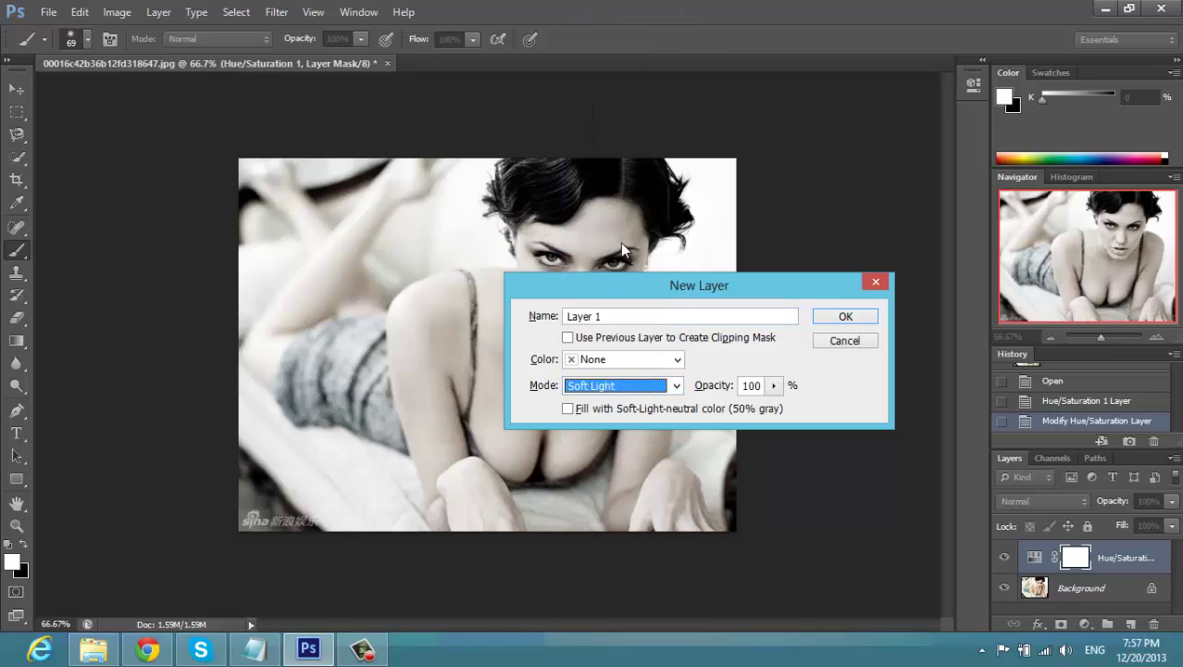
left_click(838, 320)
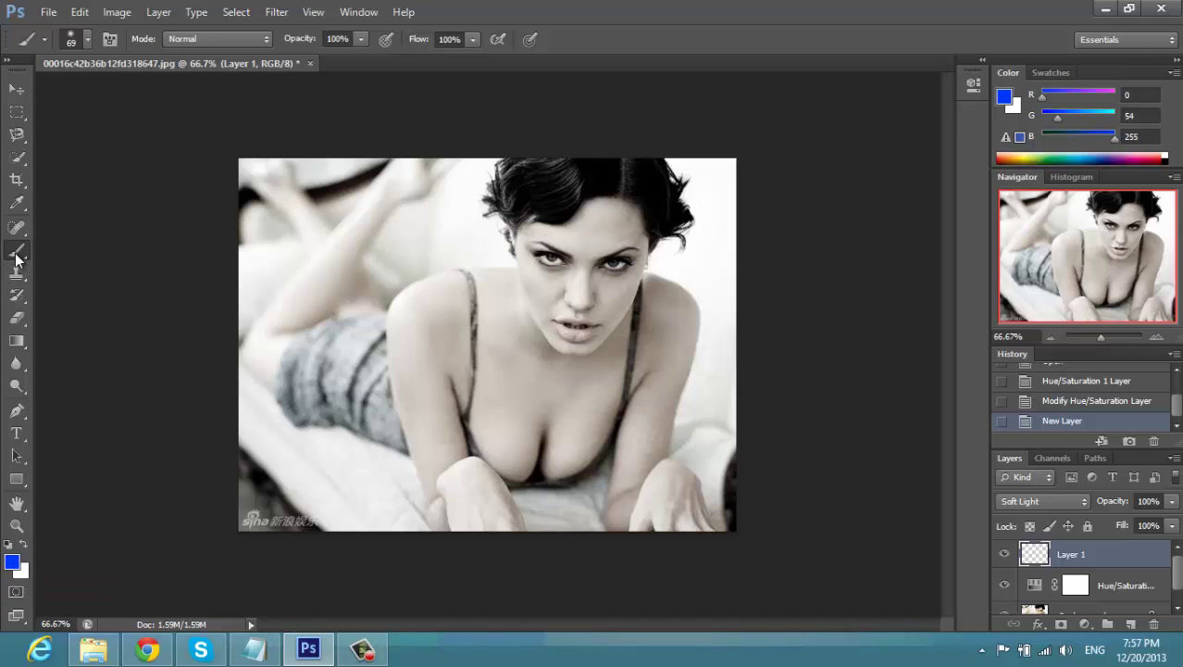
- Set the soft brush to 60 px and paint a blue wash over the photo's top-left corner
left_click(87, 39)
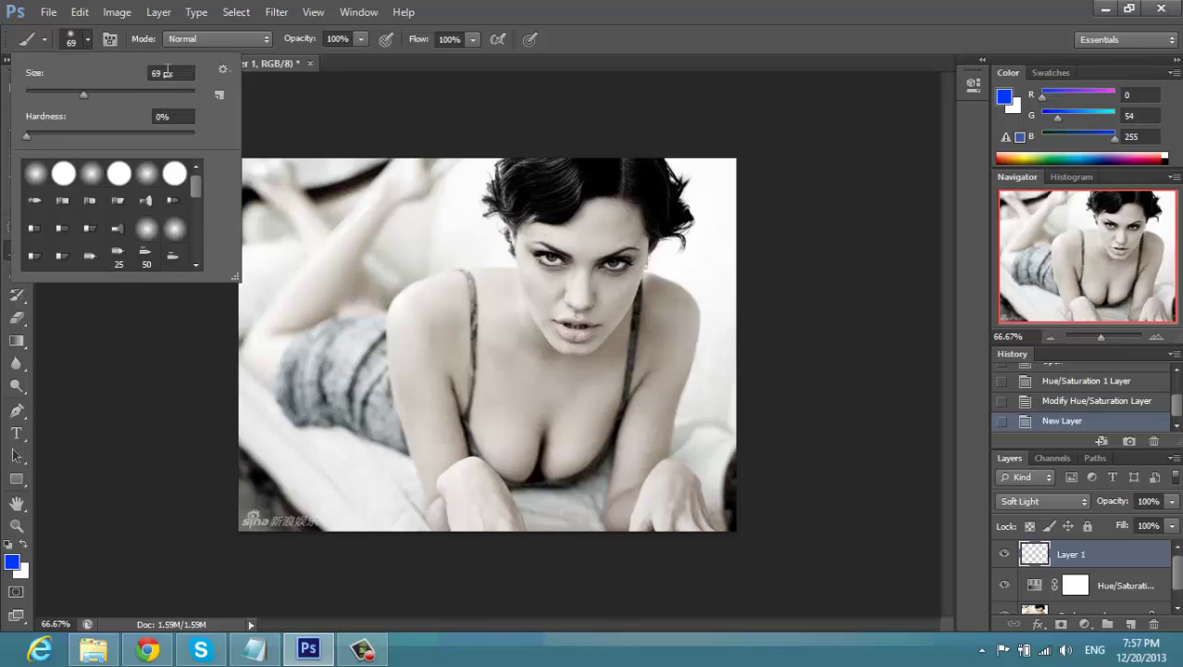
left_click(166, 73)
type("6")
type("0")
key("Return")
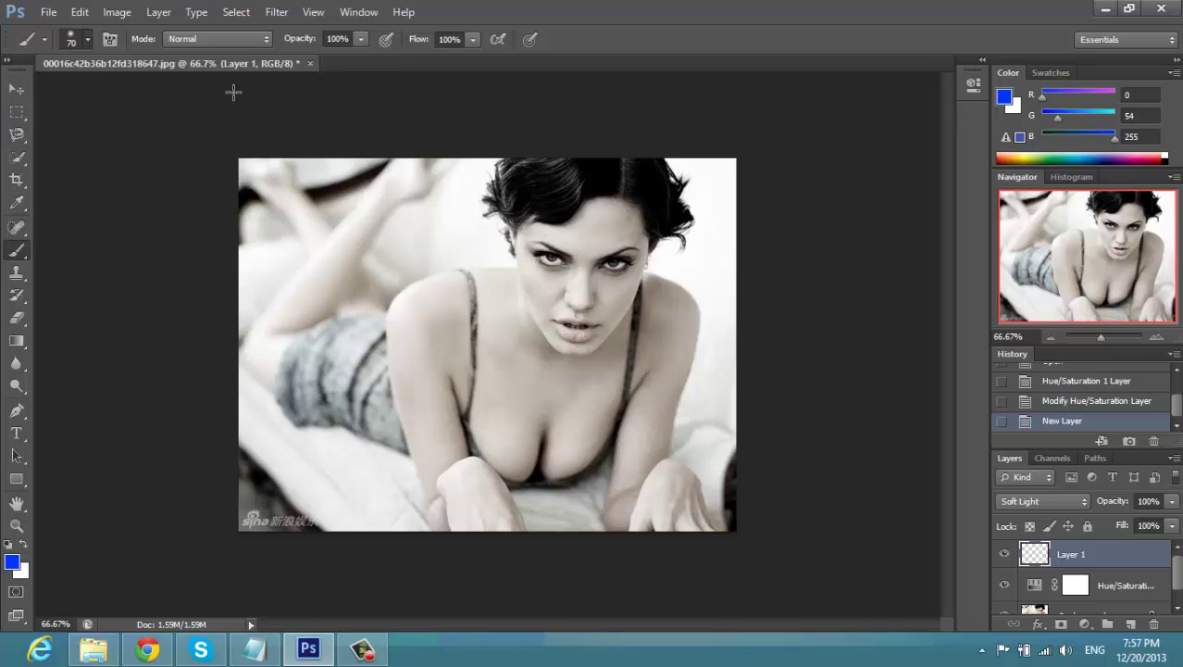
mouse_move(257, 233)
left_mouse_down()
mouse_move(302, 159)
mouse_move(233, 211)
mouse_move(263, 155)
mouse_move(243, 185)
mouse_move(298, 169)
mouse_move(266, 225)
mouse_move(306, 178)
mouse_move(319, 180)
mouse_move(232, 297)
mouse_move(248, 255)
mouse_move(314, 176)
mouse_move(223, 327)
mouse_move(360, 164)
mouse_move(237, 355)
mouse_move(389, 143)
mouse_move(269, 319)
mouse_move(393, 162)
mouse_move(219, 370)
mouse_move(357, 215)
mouse_move(283, 303)
mouse_move(415, 125)
mouse_move(223, 339)
mouse_move(240, 244)
mouse_move(258, 305)
mouse_move(279, 222)
mouse_move(240, 361)
mouse_move(343, 208)
mouse_move(404, 144)
mouse_move(356, 215)
mouse_move(418, 165)
mouse_move(339, 224)
mouse_move(230, 385)
left_mouse_up()
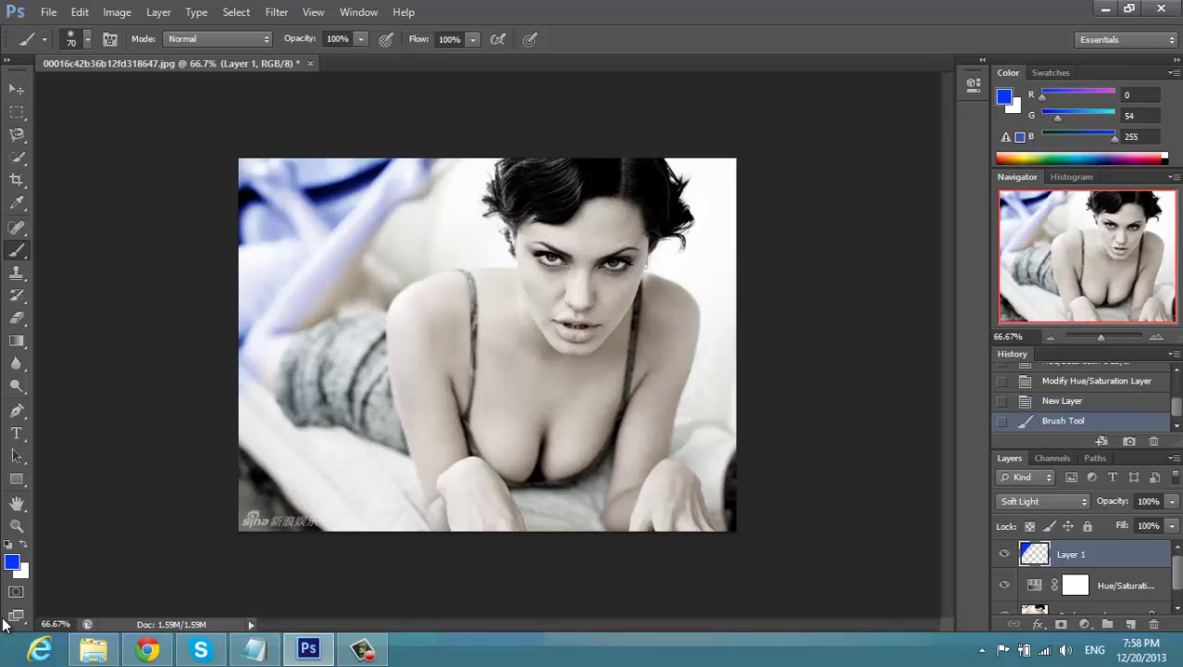
- Switch the foreground colour to green (18ff00) and brush it over the left side, hair and dress
left_click(12, 562)
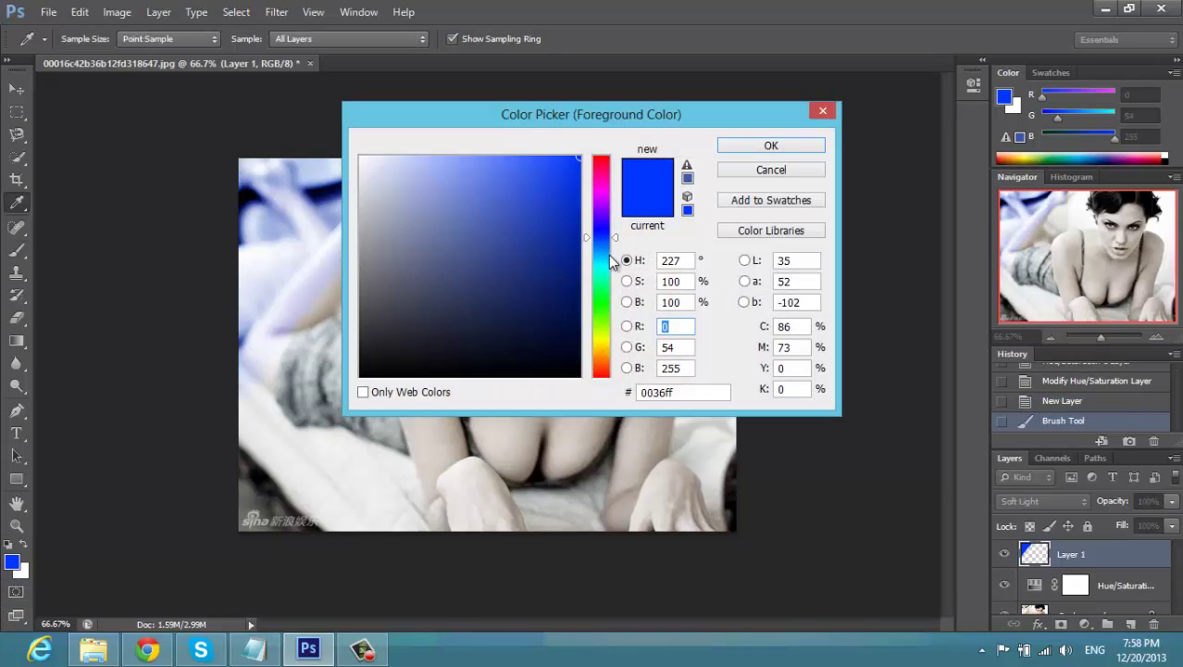
left_click_drag(600, 278, 593, 306)
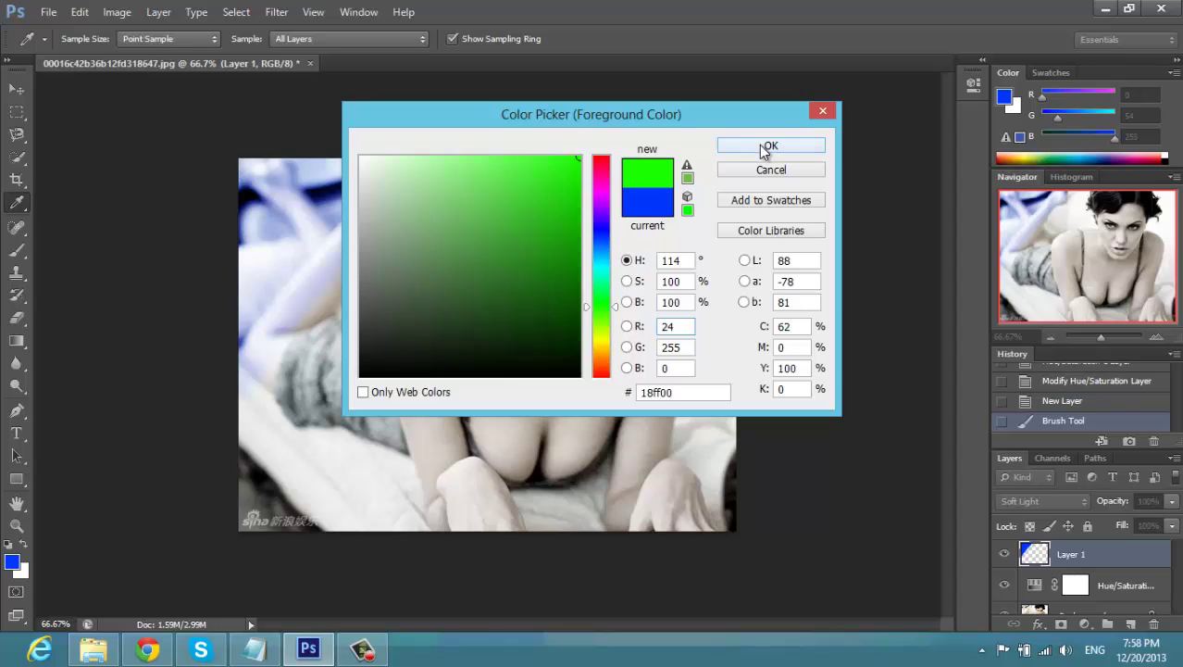
left_click(768, 148)
mouse_move(435, 186)
left_mouse_down()
mouse_move(396, 312)
mouse_move(452, 158)
mouse_move(418, 213)
mouse_move(457, 179)
mouse_move(432, 239)
mouse_move(265, 448)
mouse_move(354, 274)
mouse_move(260, 385)
mouse_move(214, 482)
mouse_move(276, 458)
mouse_move(220, 532)
mouse_move(443, 224)
mouse_move(391, 351)
mouse_move(406, 322)
mouse_move(341, 402)
left_mouse_up()
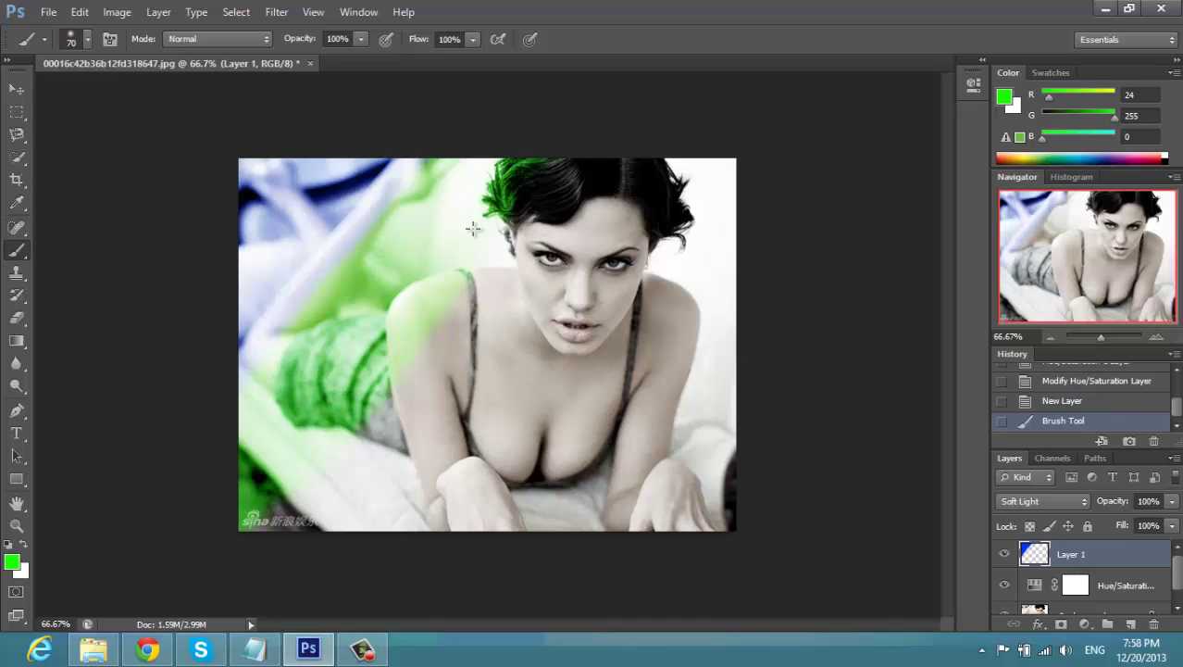
left_click_drag(269, 516, 254, 542)
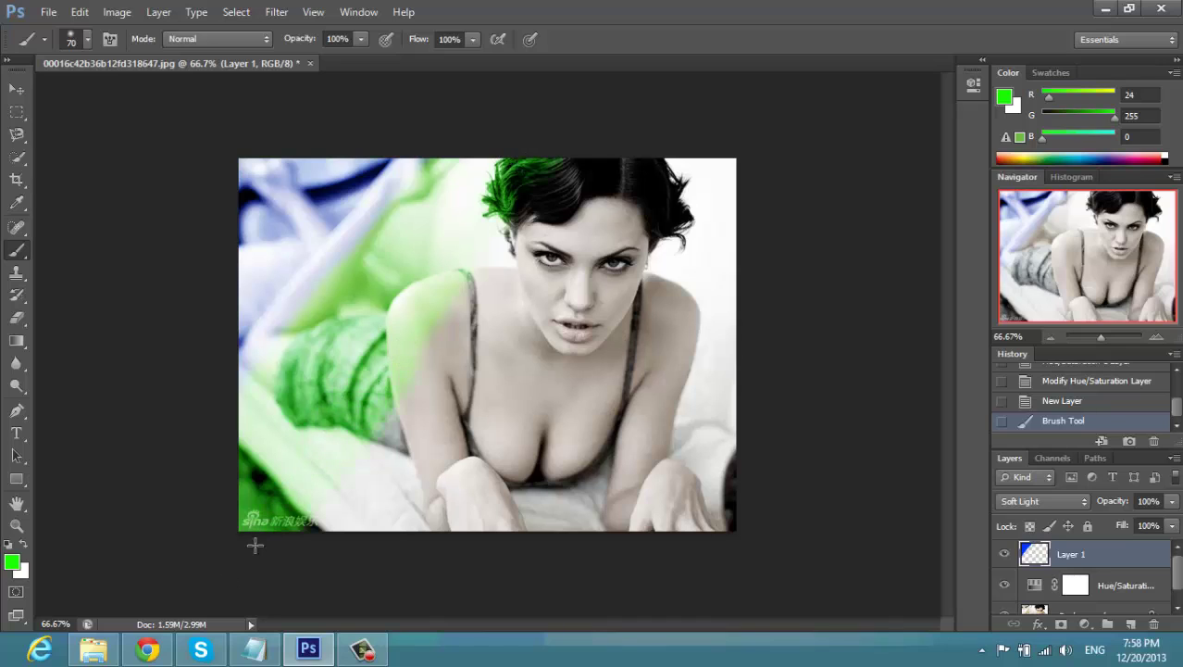
- Set the foreground colour to yellow (#eaff00)
left_click(12, 564)
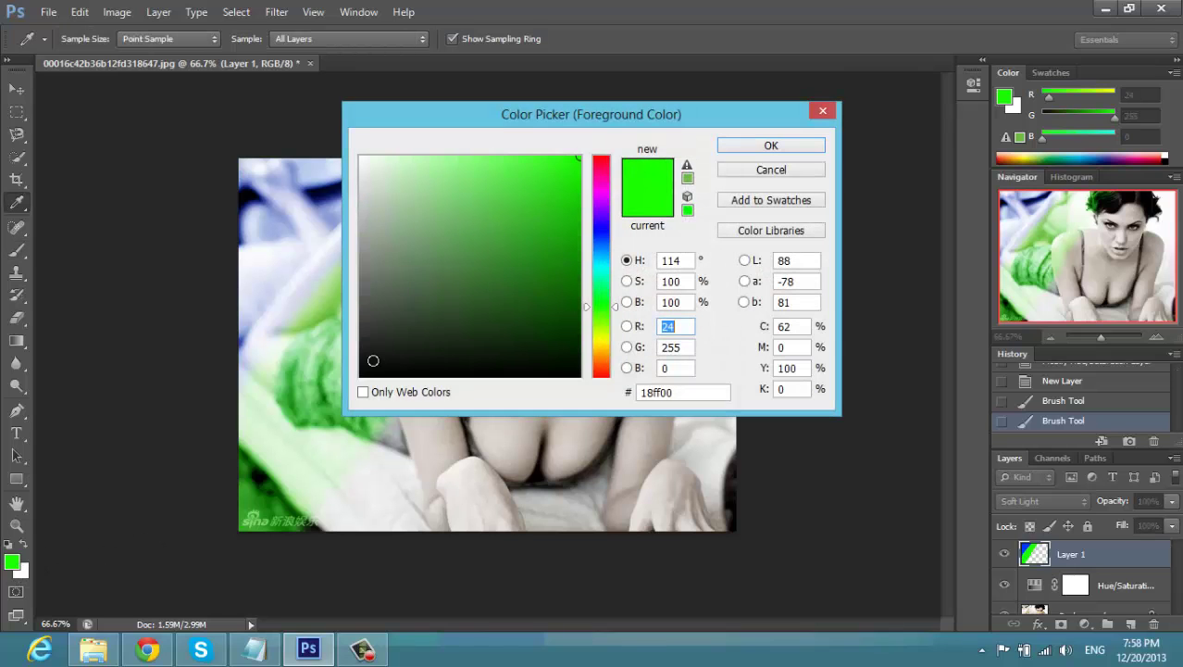
left_click(604, 342)
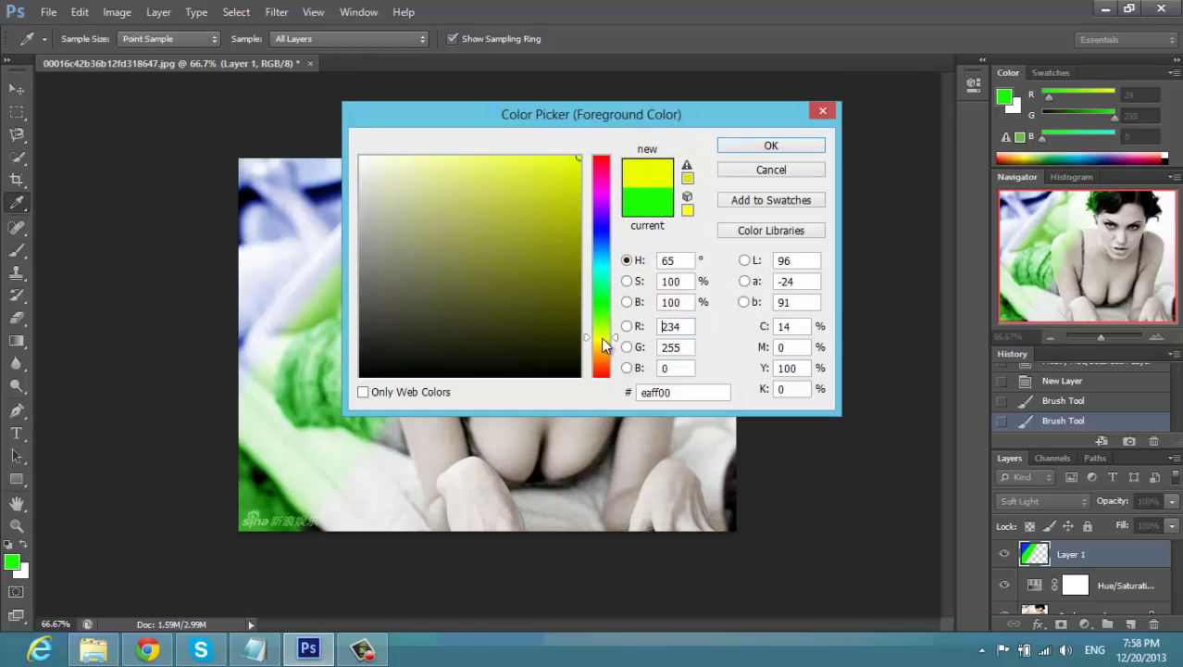
left_click(793, 145)
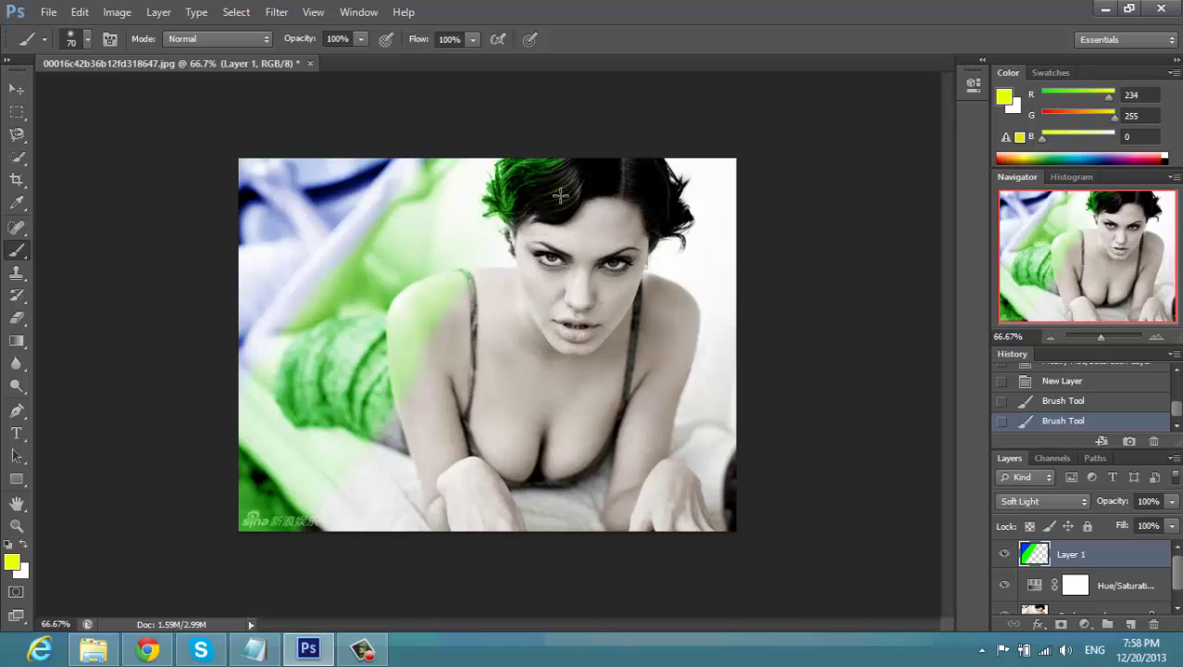
- Paint yellow over the hair, face, area left of the arm and centre of the chest
mouse_move(556, 195)
left_mouse_down()
mouse_move(585, 159)
mouse_move(505, 250)
mouse_move(552, 188)
mouse_move(389, 446)
mouse_move(458, 317)
mouse_move(322, 555)
mouse_move(390, 457)
mouse_move(316, 538)
mouse_move(448, 430)
mouse_move(554, 264)
mouse_move(499, 349)
mouse_move(499, 332)
mouse_move(454, 379)
mouse_move(508, 343)
mouse_move(667, 137)
mouse_move(579, 209)
mouse_move(637, 140)
mouse_move(539, 208)
mouse_move(593, 204)
left_mouse_up()
left_click_drag(441, 454, 378, 532)
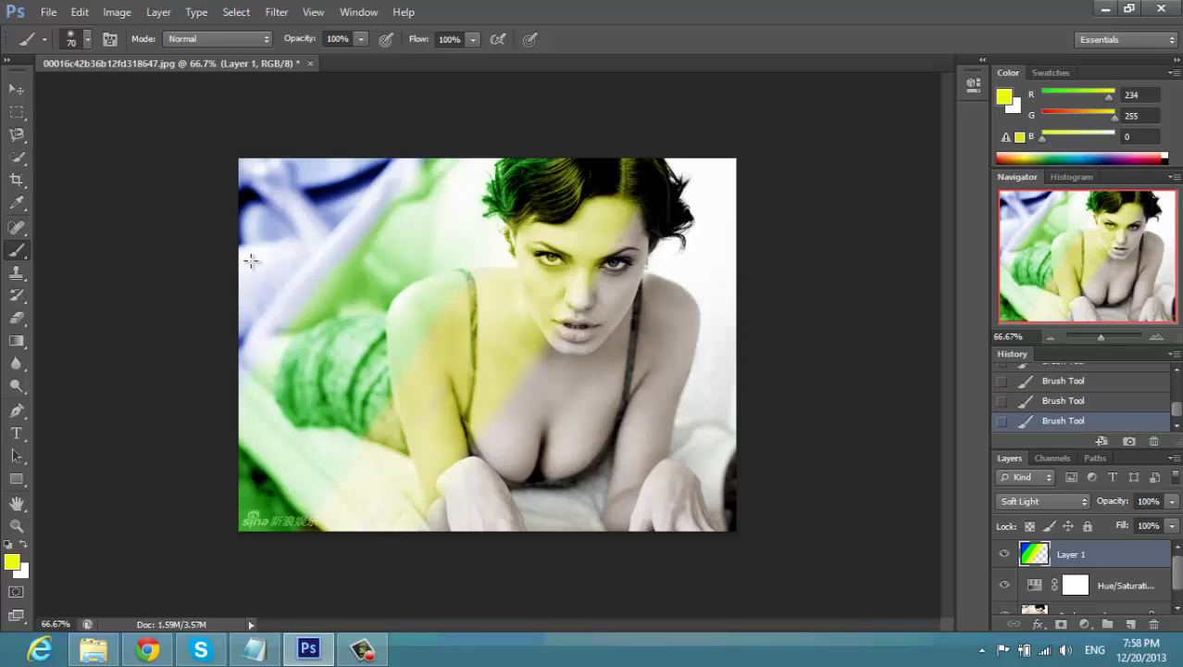
left_click_drag(251, 256, 430, 369)
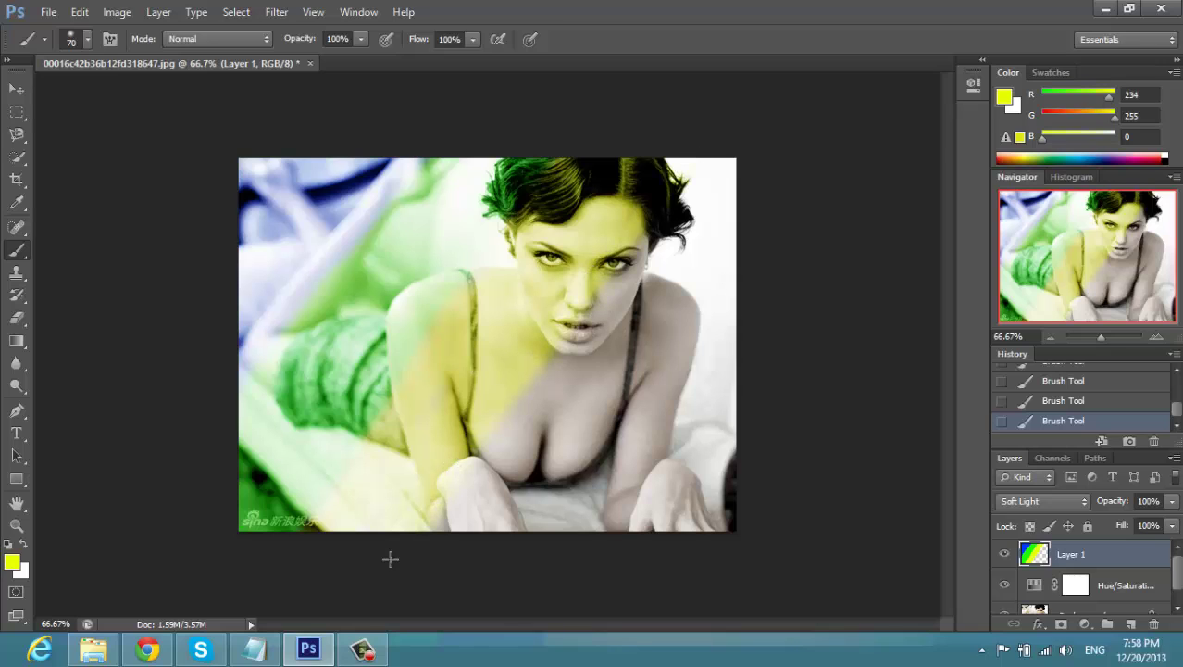
left_click_drag(552, 348, 412, 535)
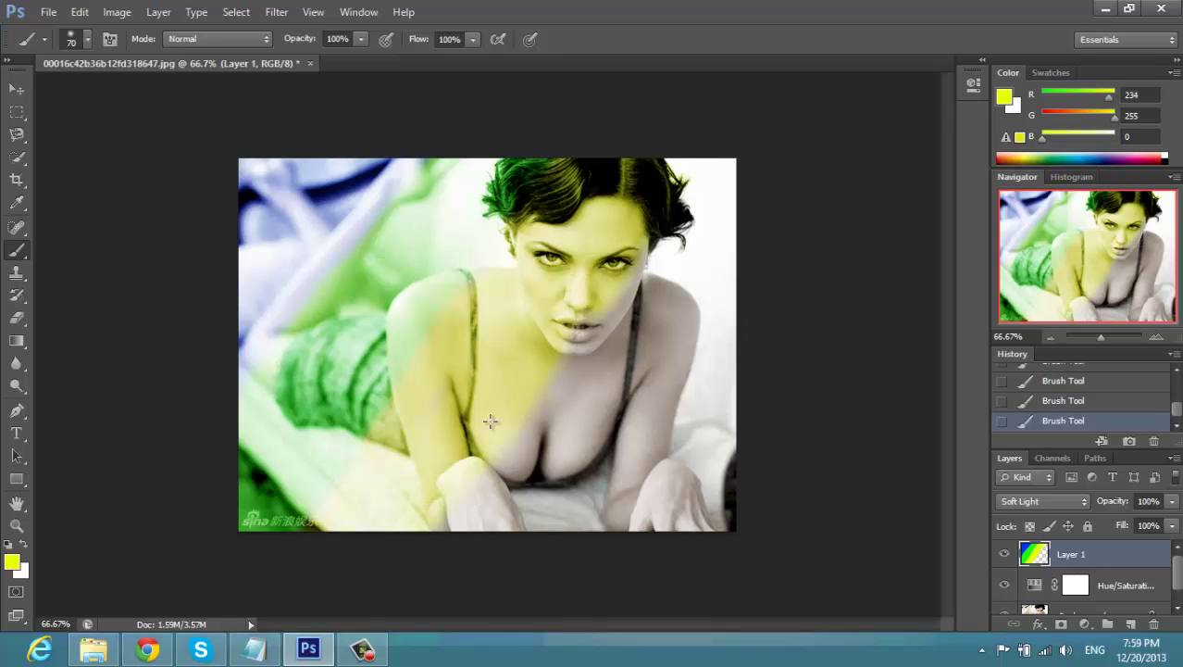
- Change the foreground colour to pure red (#ff0000)
left_click(12, 561)
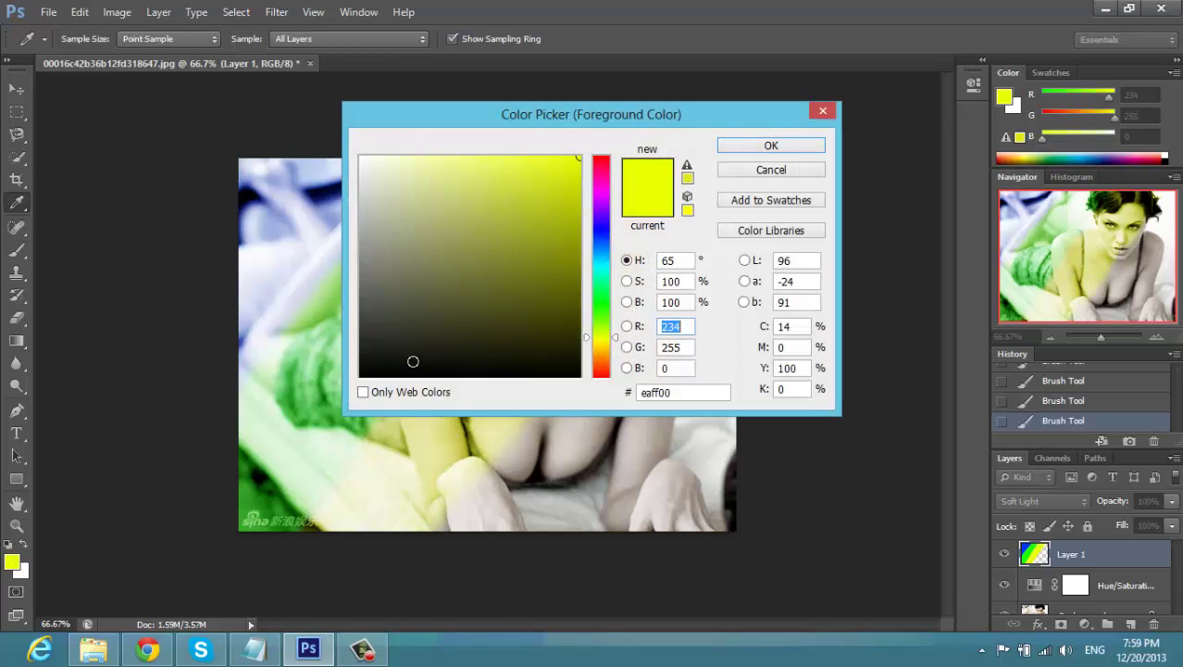
left_click_drag(602, 174, 602, 154)
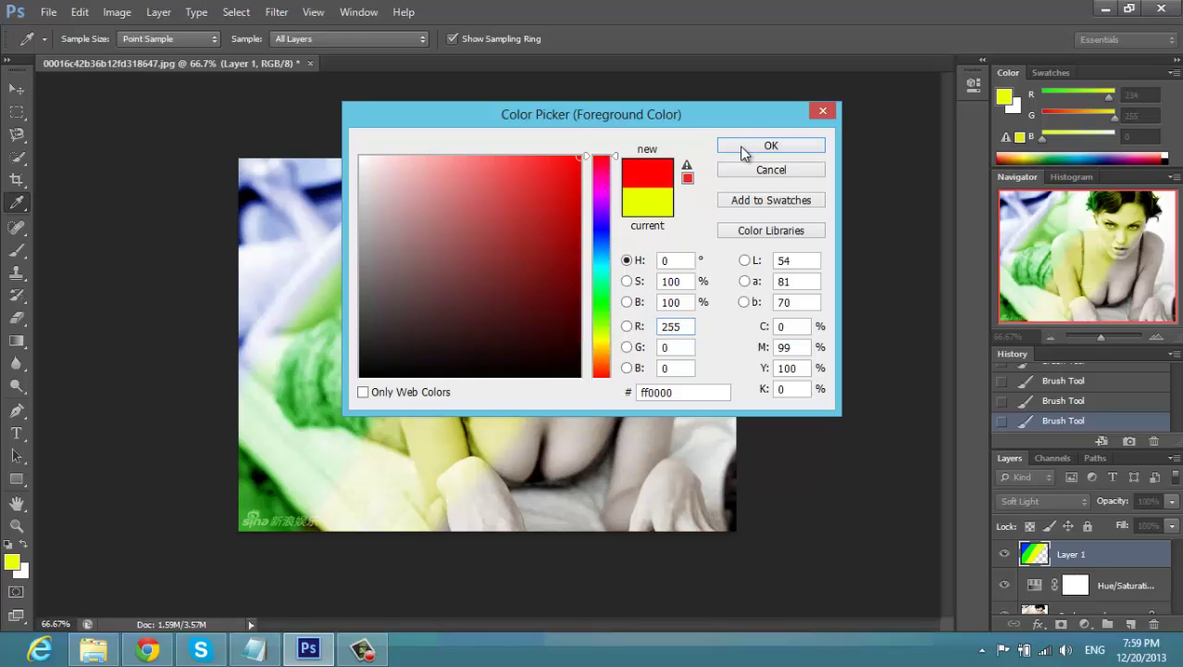
left_click(741, 153)
- Paint red beside the face and over the right shoulder, chest and lower arm
left_click_drag(690, 218, 600, 354)
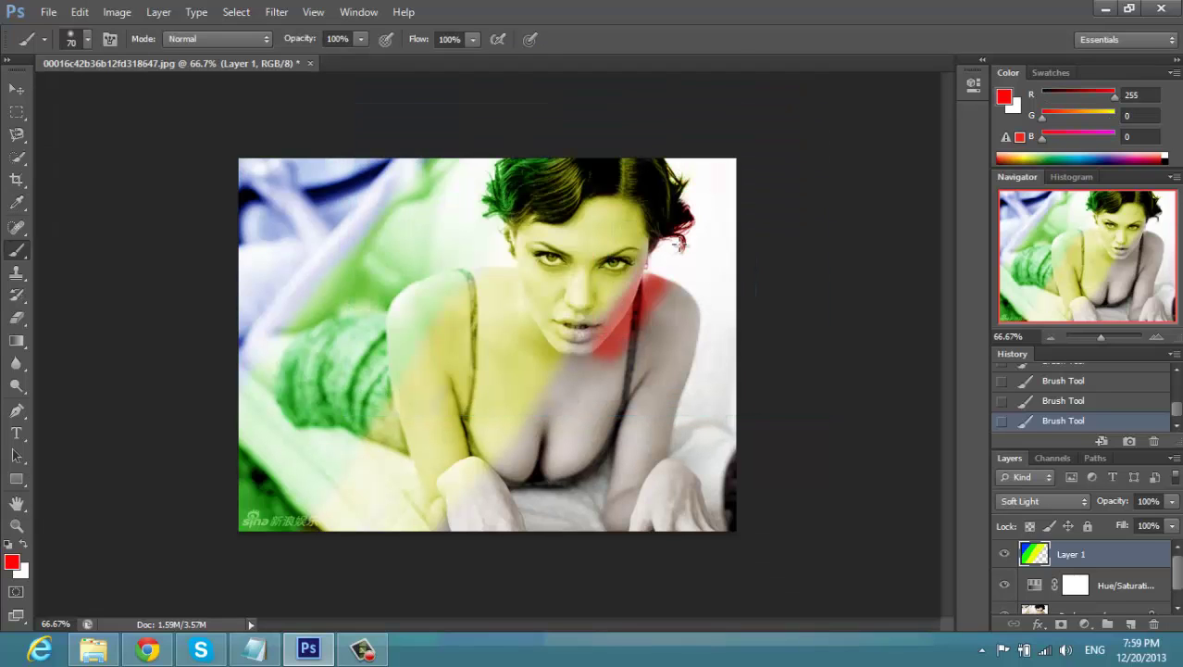
mouse_move(679, 242)
left_mouse_down()
mouse_move(616, 306)
mouse_move(586, 375)
mouse_move(639, 319)
mouse_move(560, 378)
mouse_move(608, 323)
mouse_move(491, 474)
mouse_move(715, 141)
mouse_move(414, 557)
mouse_move(460, 544)
mouse_move(585, 385)
mouse_move(528, 510)
mouse_move(486, 555)
mouse_move(618, 374)
mouse_move(627, 393)
mouse_move(721, 261)
mouse_move(629, 378)
mouse_move(549, 526)
mouse_move(660, 399)
left_mouse_up()
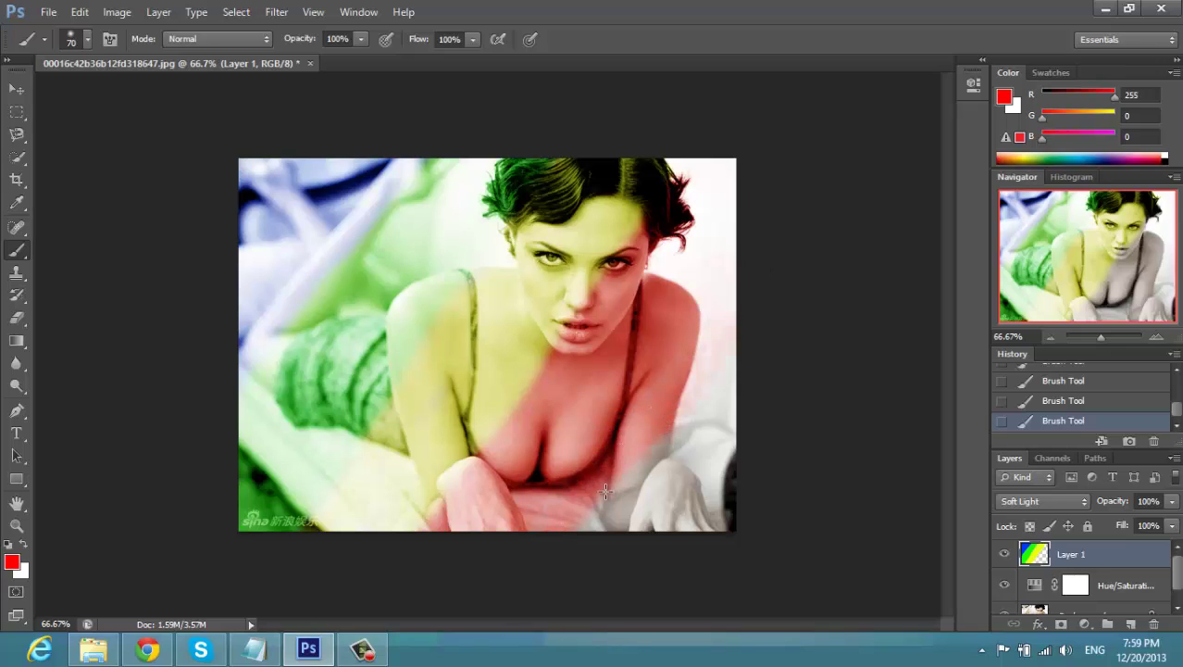
mouse_move(607, 491)
left_mouse_down()
mouse_move(546, 547)
mouse_move(578, 530)
left_mouse_up()
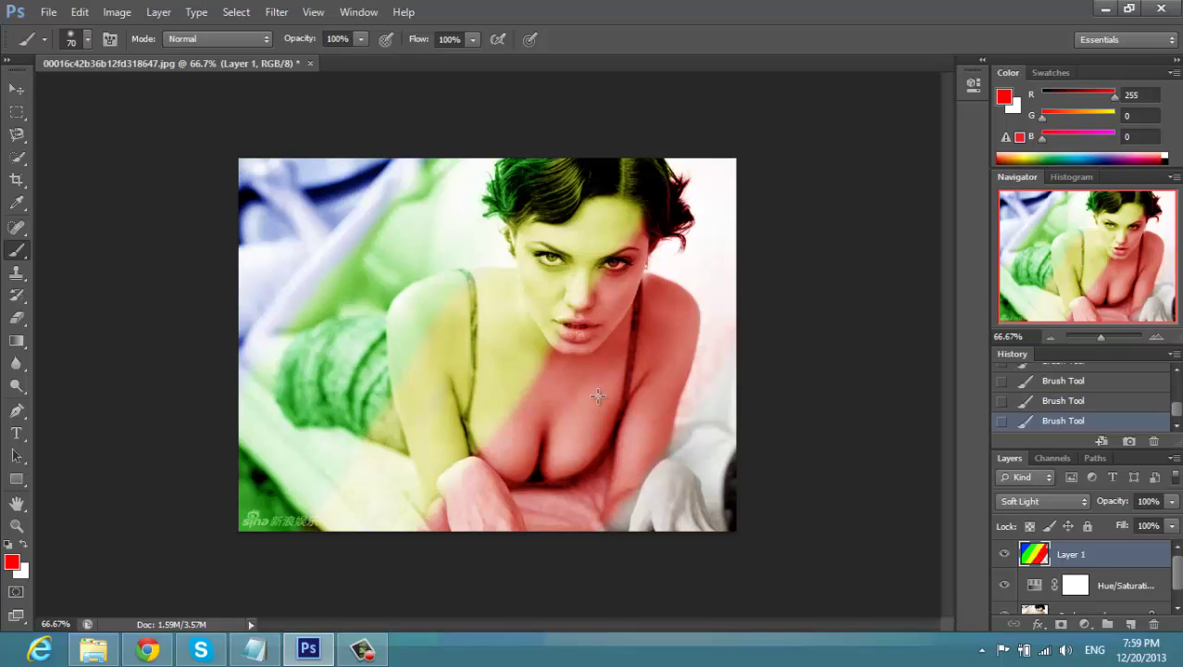
- Switch the foreground colour to blue (#005aff) and paint the lower-right arm, sheets and right edge
left_click(12, 563)
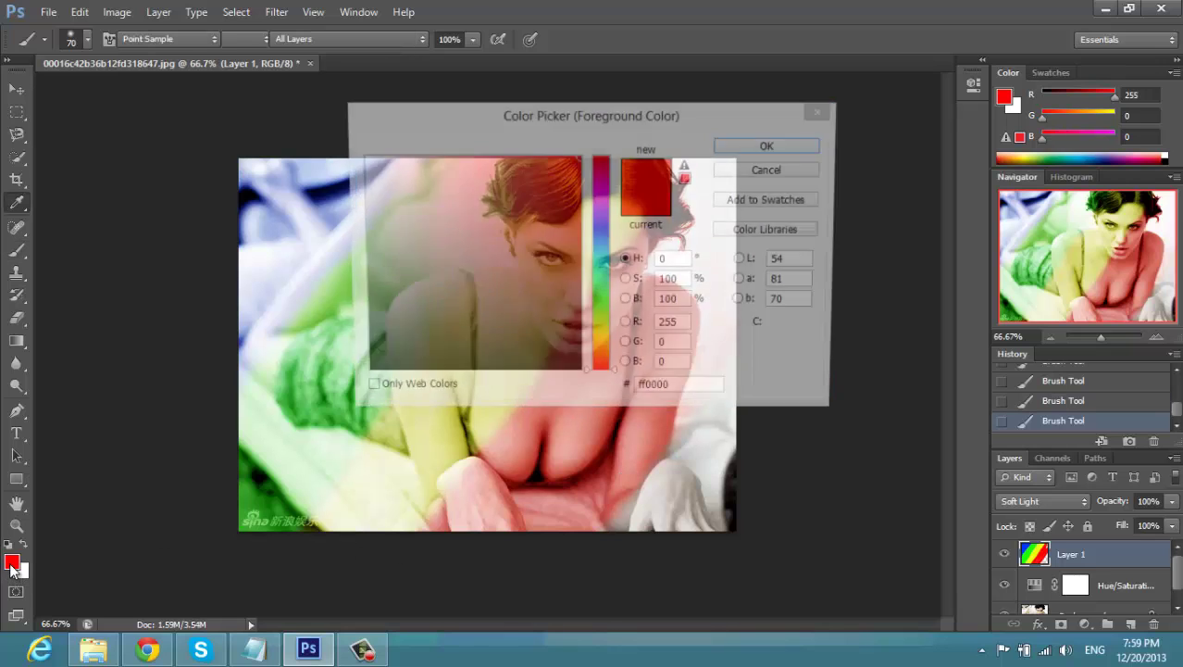
left_click_drag(603, 255, 603, 243)
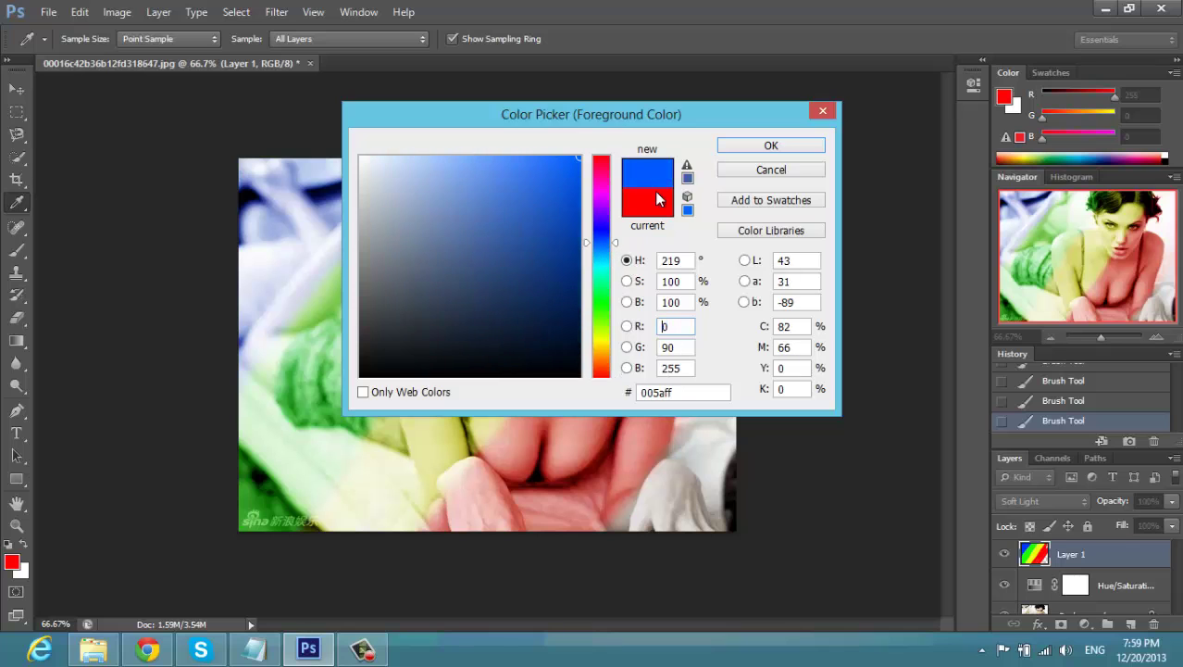
left_click(741, 150)
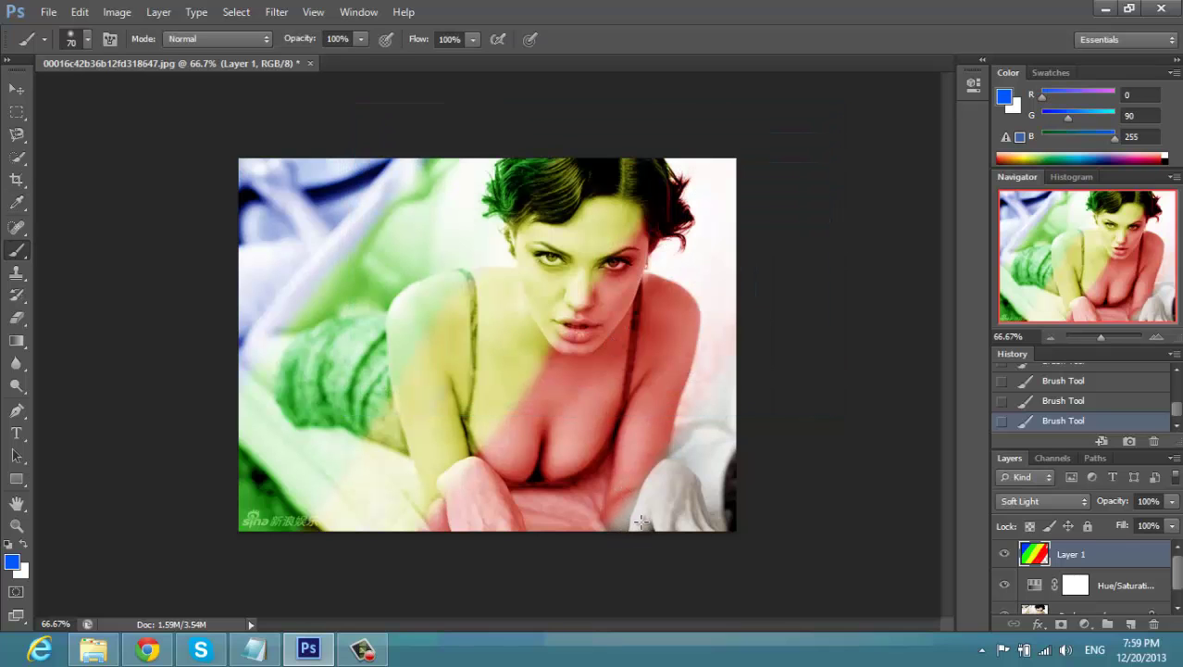
mouse_move(632, 522)
left_mouse_down()
mouse_move(733, 405)
mouse_move(652, 518)
left_mouse_up()
mouse_move(727, 375)
left_mouse_down()
mouse_move(681, 475)
mouse_move(726, 422)
mouse_move(660, 554)
mouse_move(730, 474)
mouse_move(703, 557)
mouse_move(733, 508)
mouse_move(725, 525)
mouse_move(639, 545)
mouse_move(653, 512)
mouse_move(579, 565)
mouse_move(739, 401)
mouse_move(702, 442)
mouse_move(749, 358)
left_mouse_up()
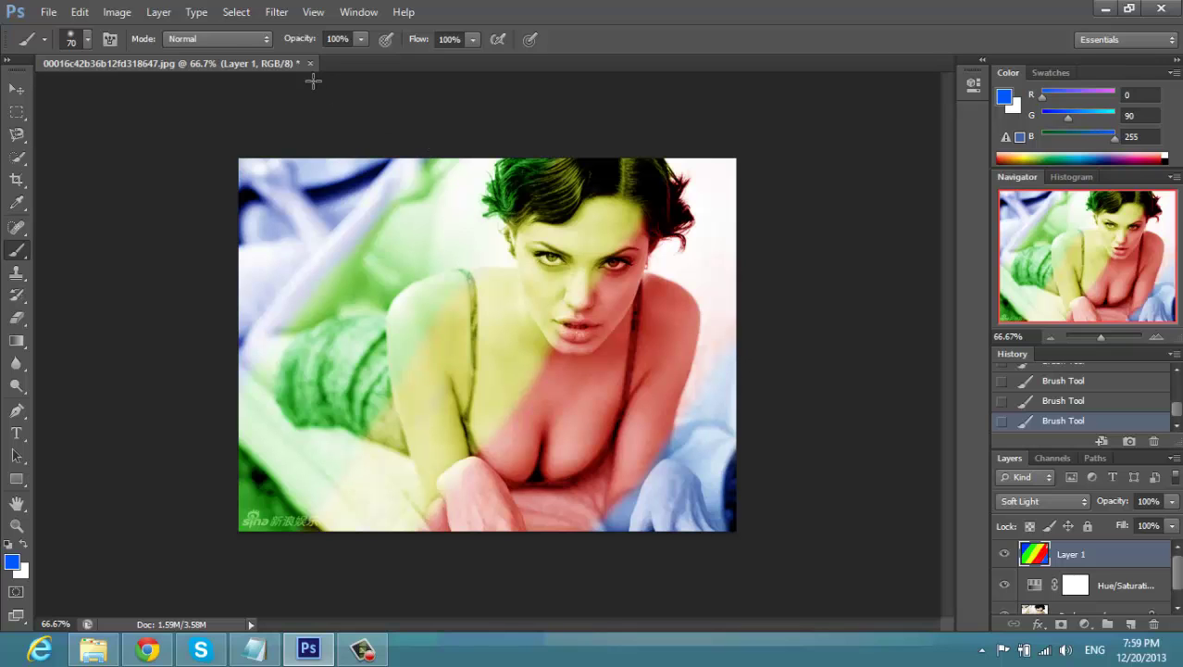
- Apply a Gaussian Blur with a 90-pixel radius to Layer 1
left_click(278, 12)
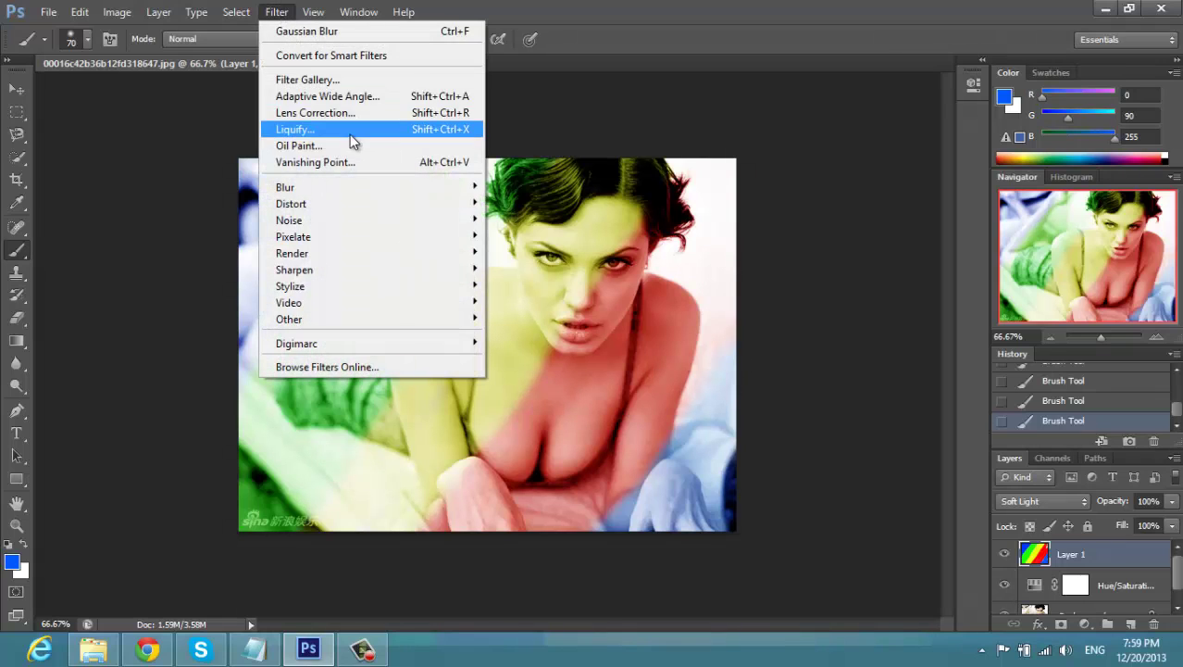
mouse_move(405, 188)
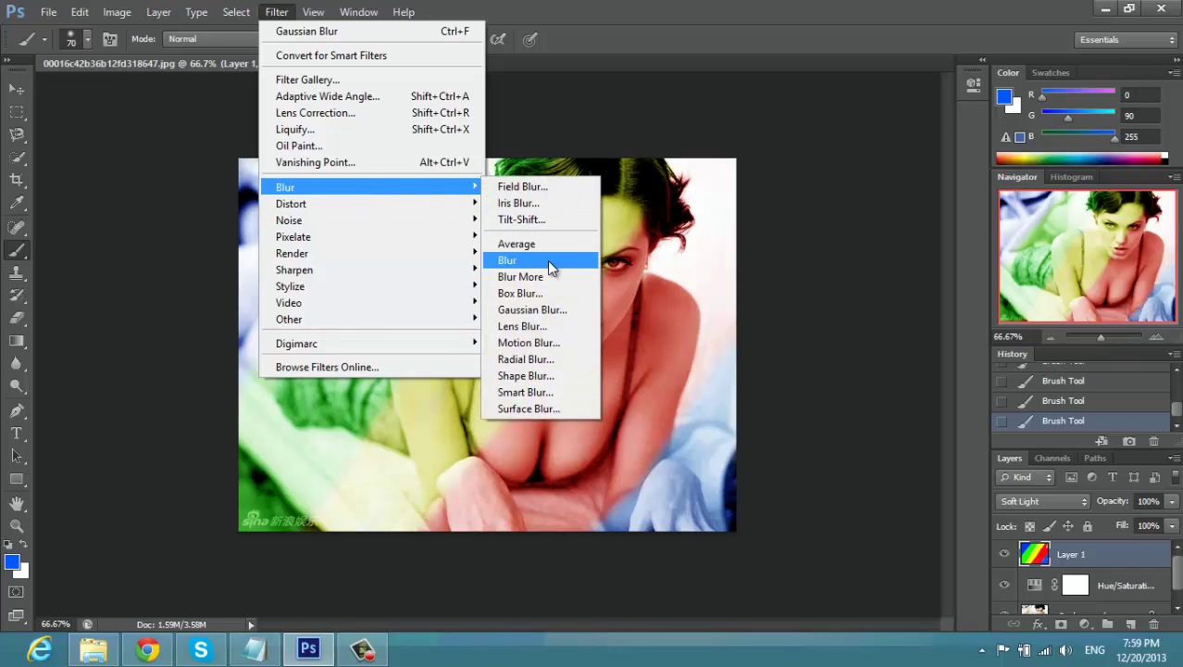
left_click(540, 315)
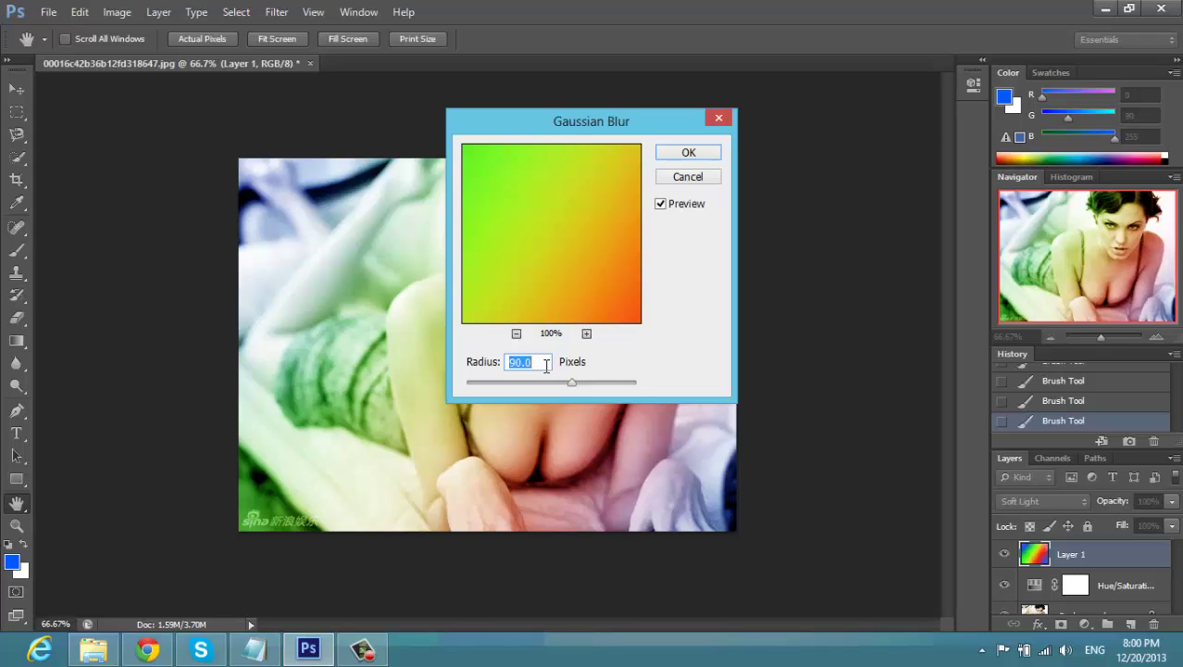
left_click(687, 151)
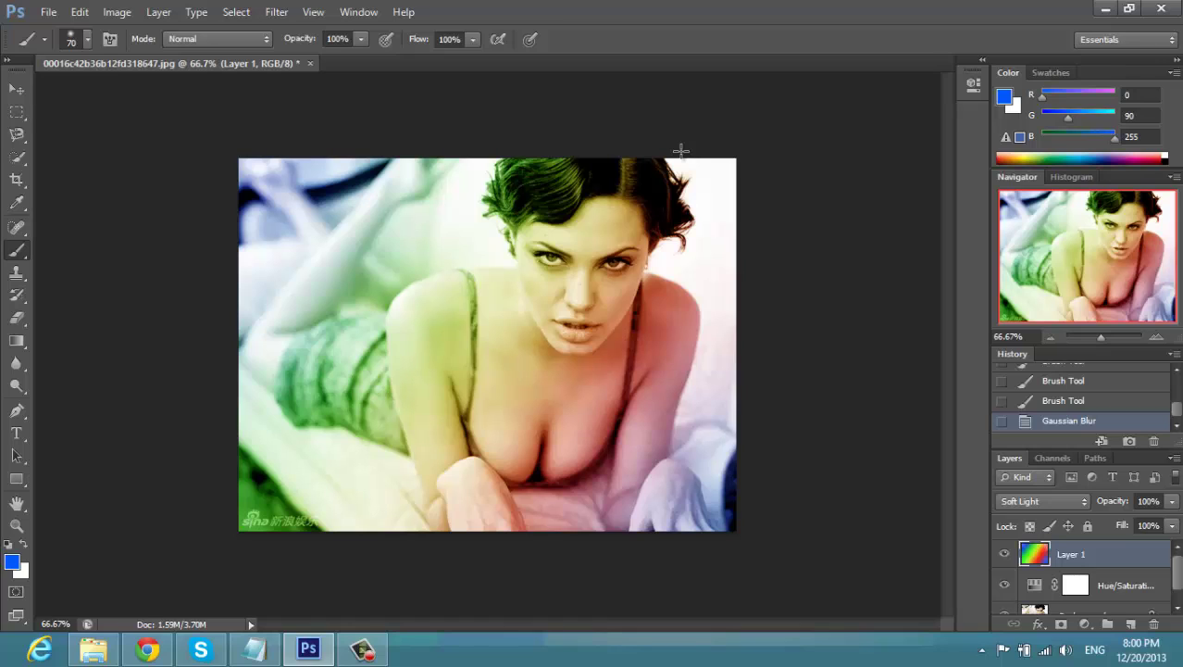